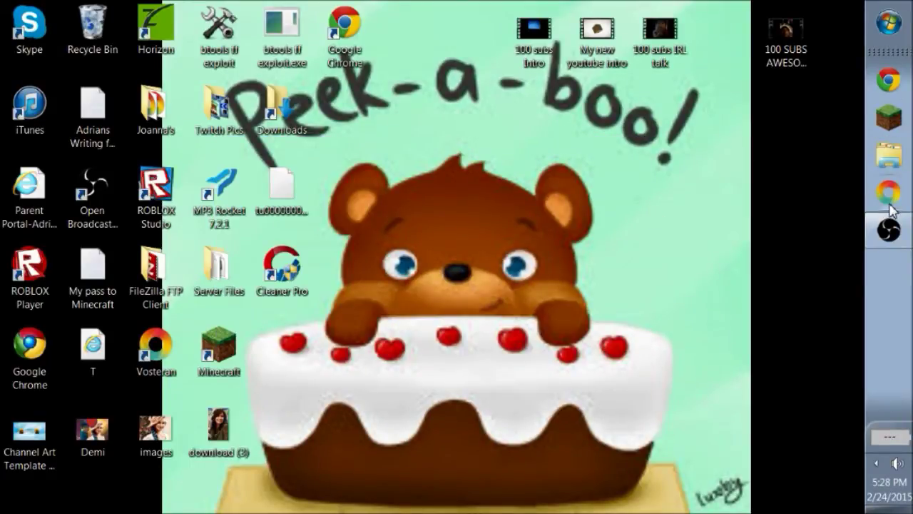
Step: Launch Google Chrome from the taskbar
left_click(890, 199)
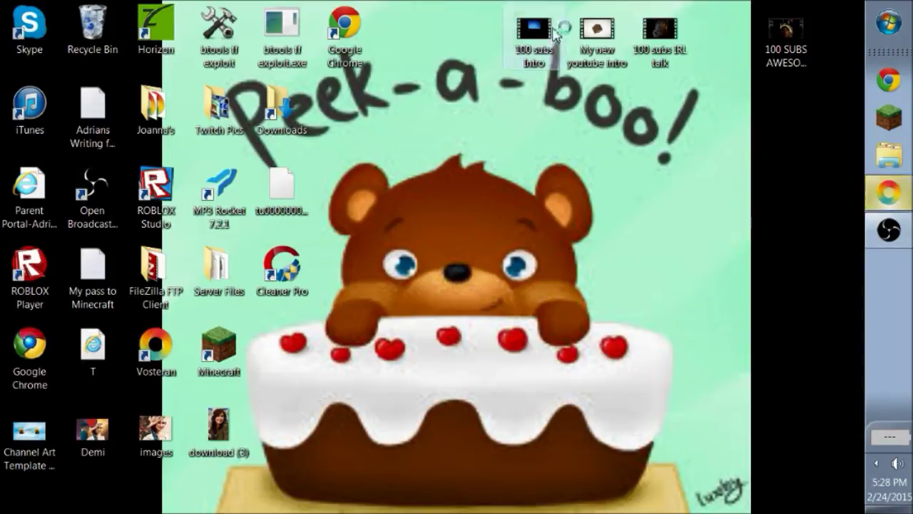
Step: Go to skydaz.com, correcting the mistyped 'skydaz/com' that produced a search page
type("skyda")
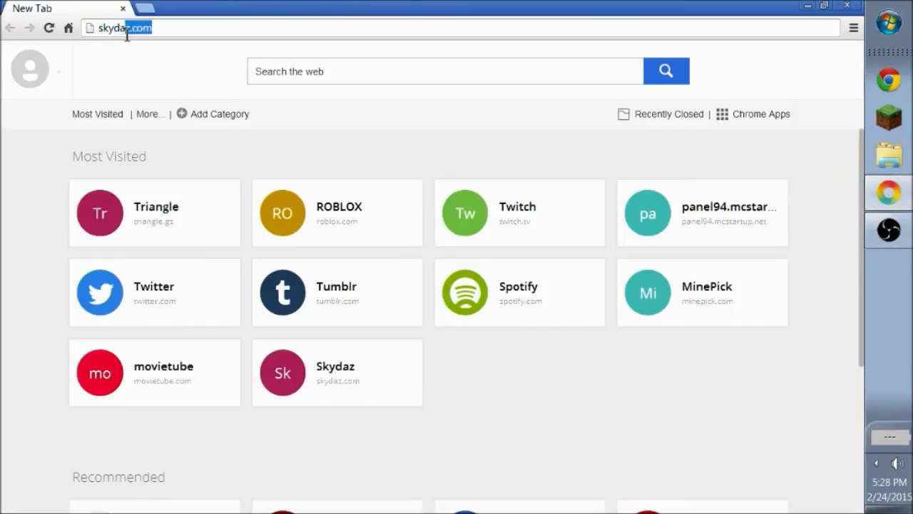
type("z/com")
key("Return")
left_click(127, 36)
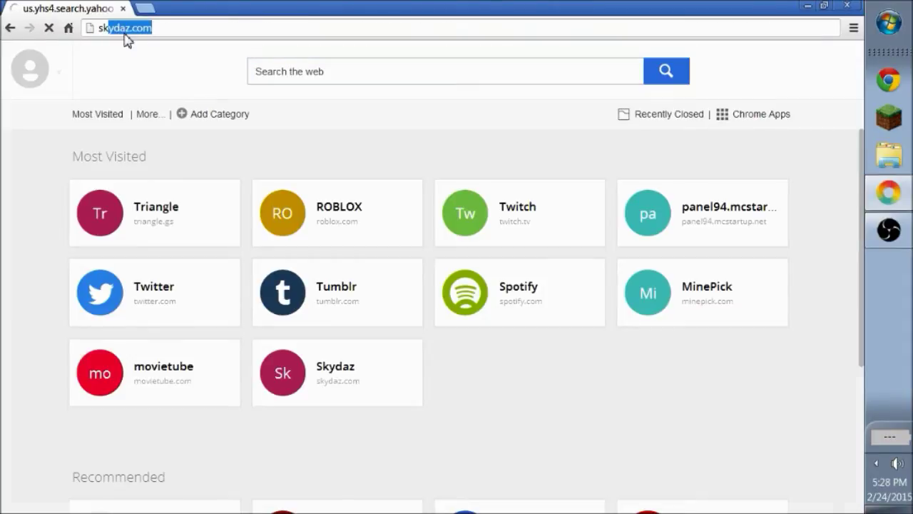
type("skydaz.com")
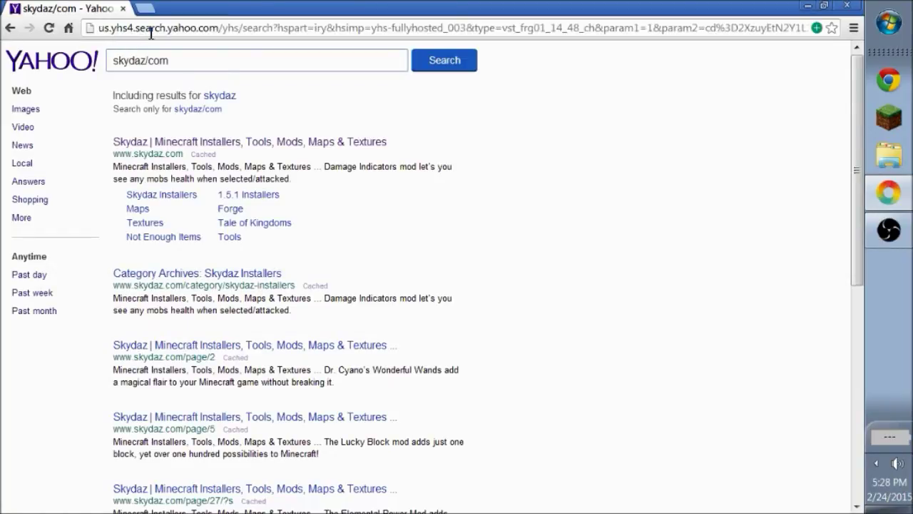
left_click(150, 28)
type("sky")
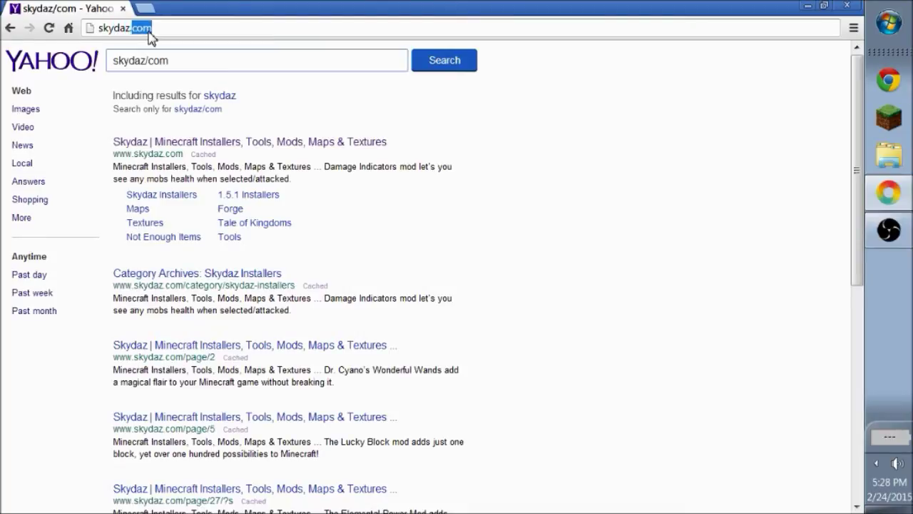
type("daz.com")
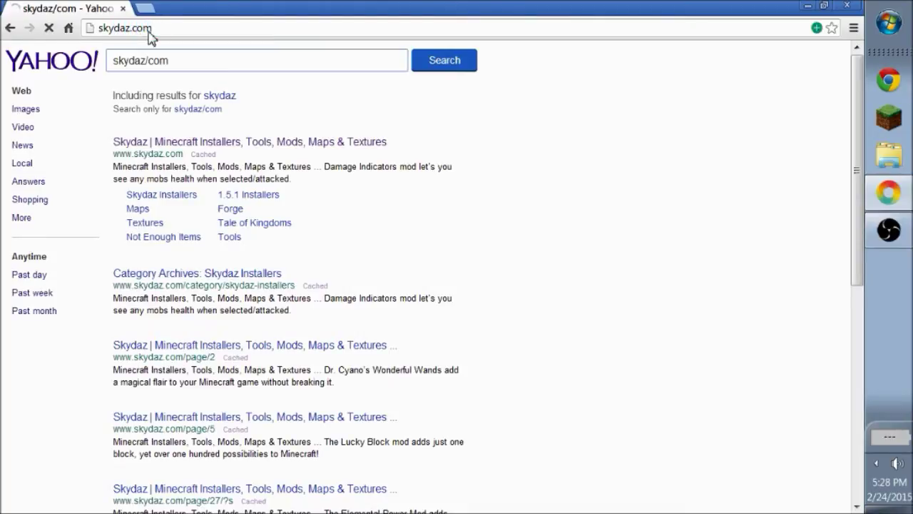
key("Return")
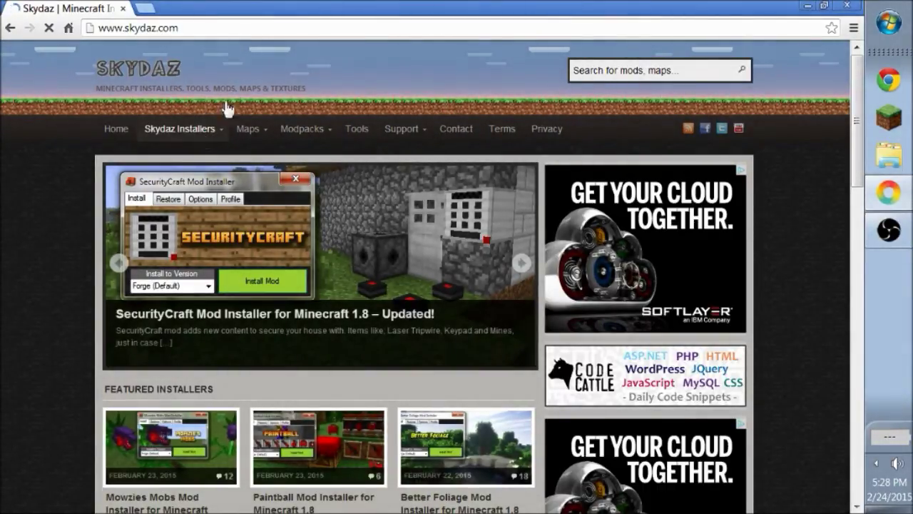
Step: Search Skydaz for 'Too Much TNT' and open the Too Much TNT Mod Installer 1.7.10 post
mouse_move(207, 136)
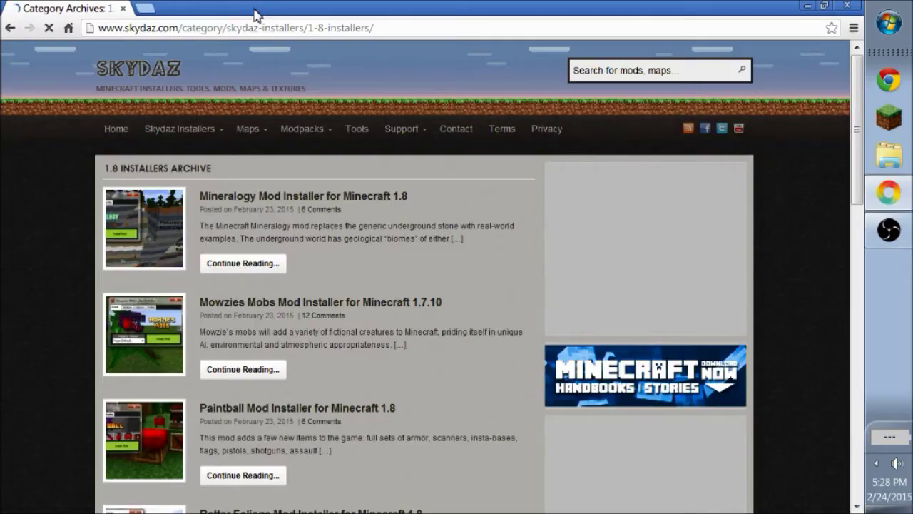
left_click(652, 70)
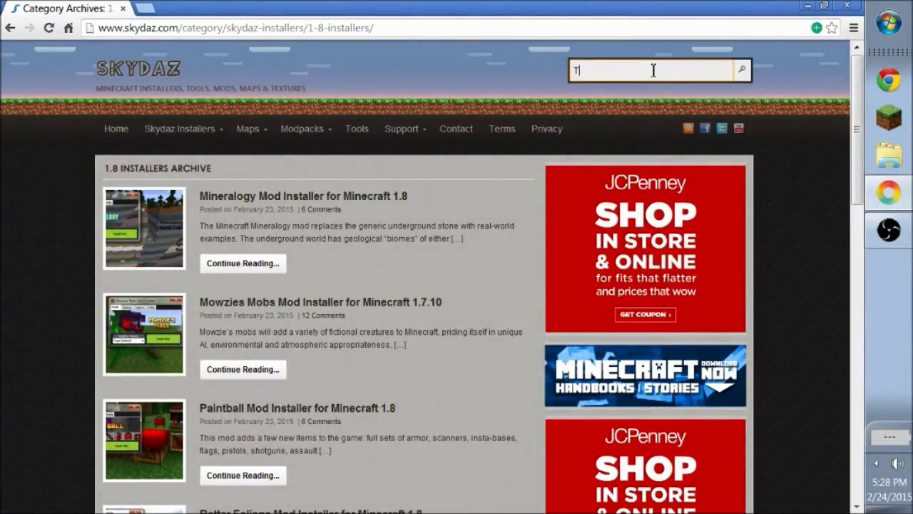
type("Too")
left_click(651, 90)
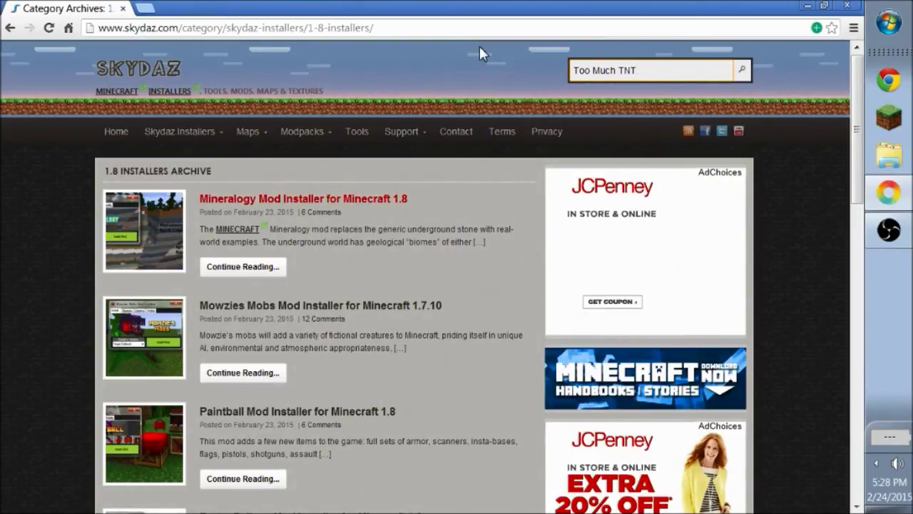
left_click(746, 75)
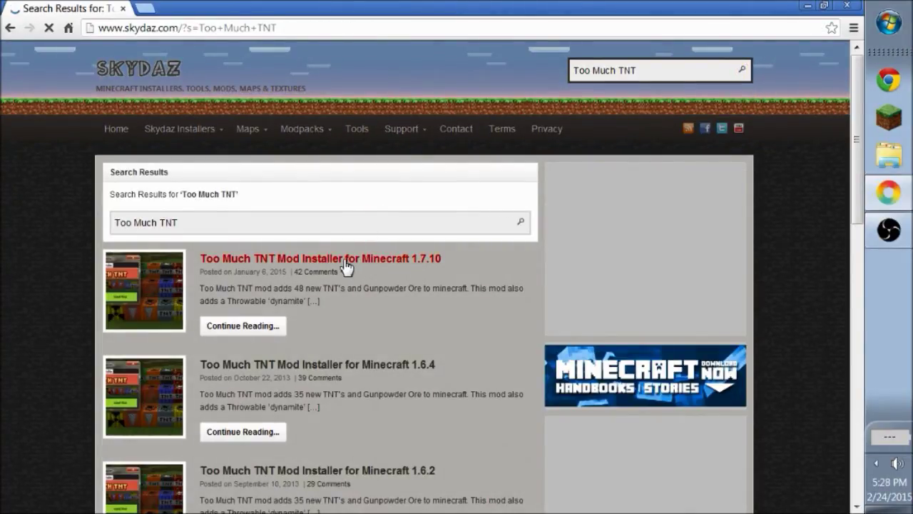
left_click(346, 261)
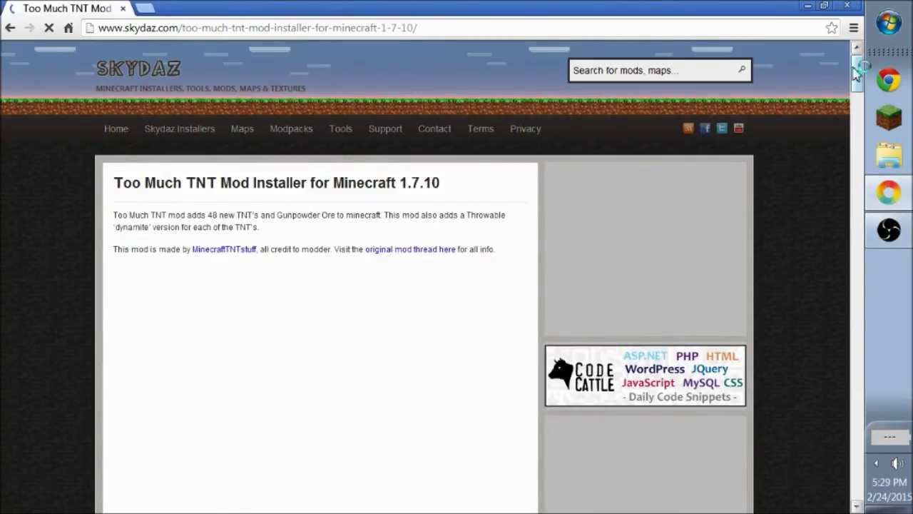
Step: Scroll down to DOWNLOADS and follow the 'Download Here .exe' link
left_click_drag(860, 79, 861, 157)
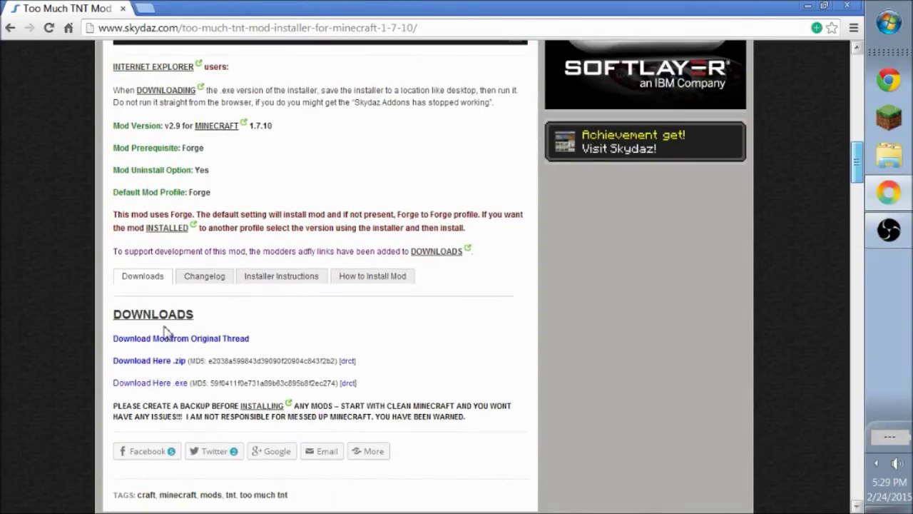
left_click(164, 385)
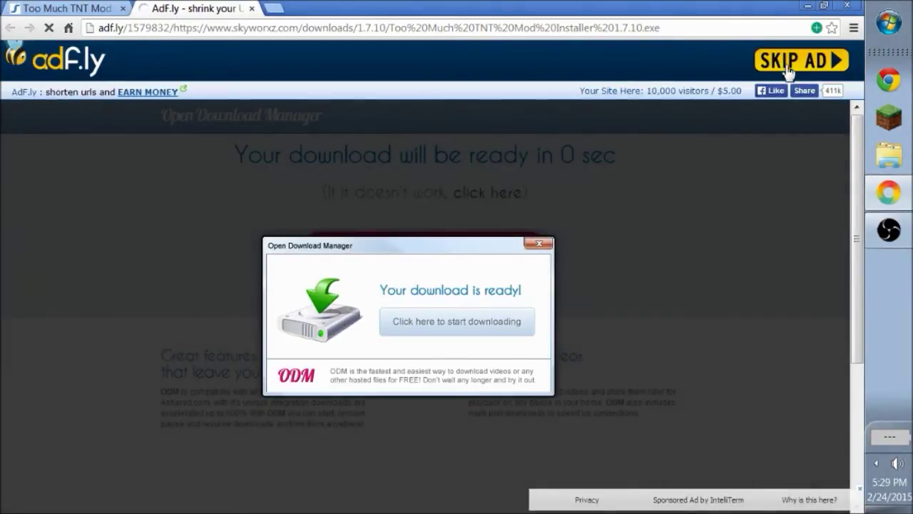
Step: Skip the adf.ly ad and close the extra tab it opened
left_click(789, 72)
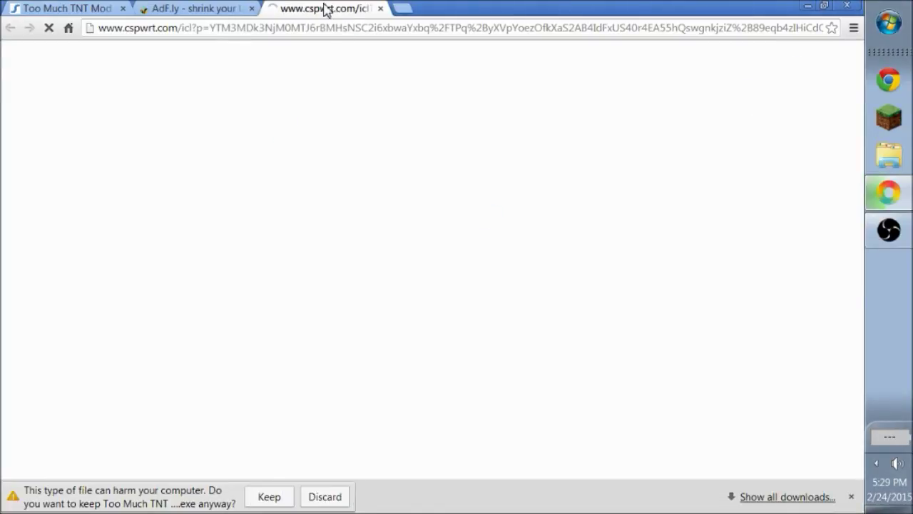
left_click_drag(326, 10, 258, 10)
left_click(251, 8)
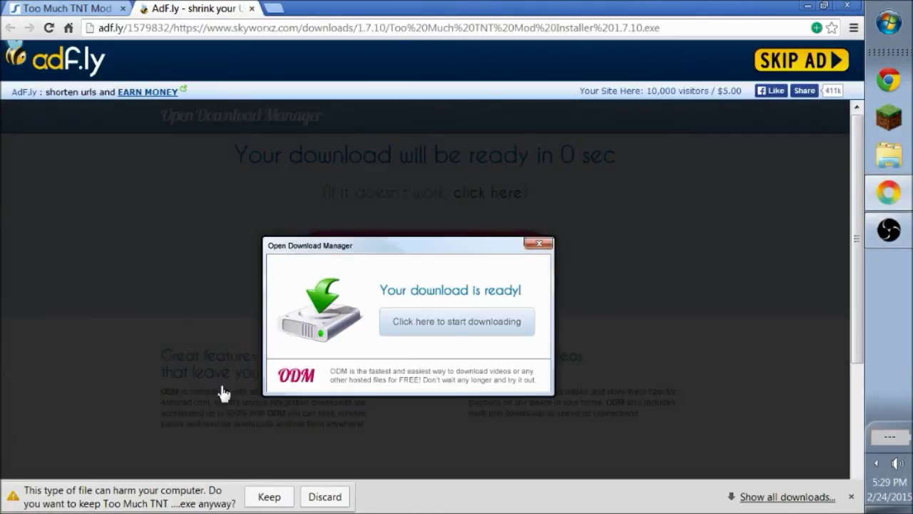
Step: Keep the Too Much TNT Mod Installer .exe download, launch it, and close Chrome
left_click(269, 497)
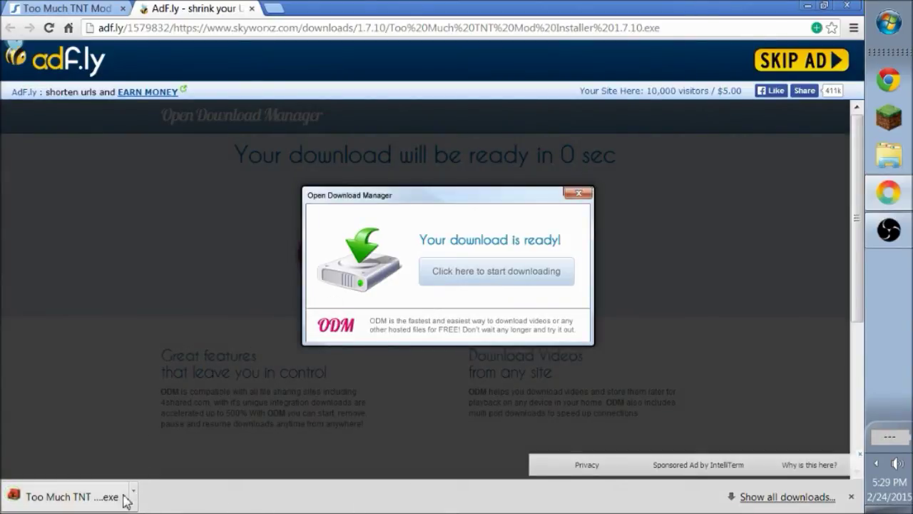
left_click(71, 496)
key("Return")
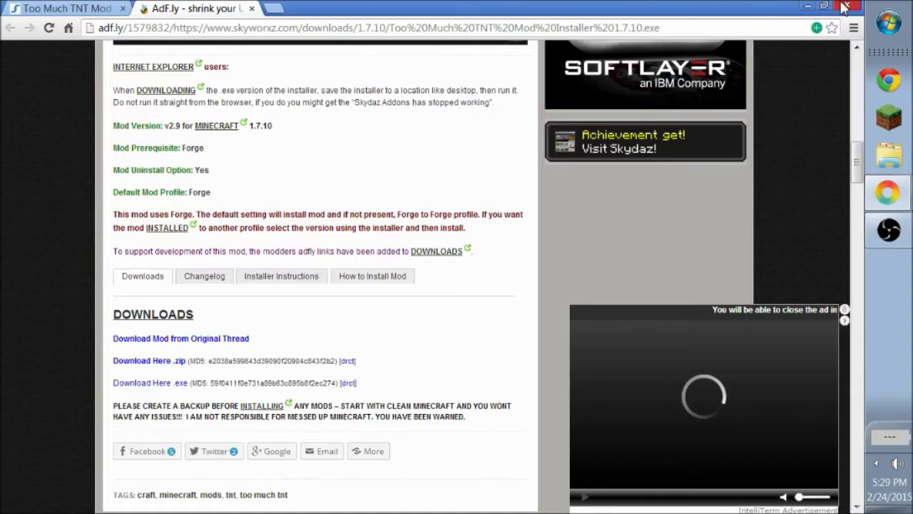
left_click(844, 6)
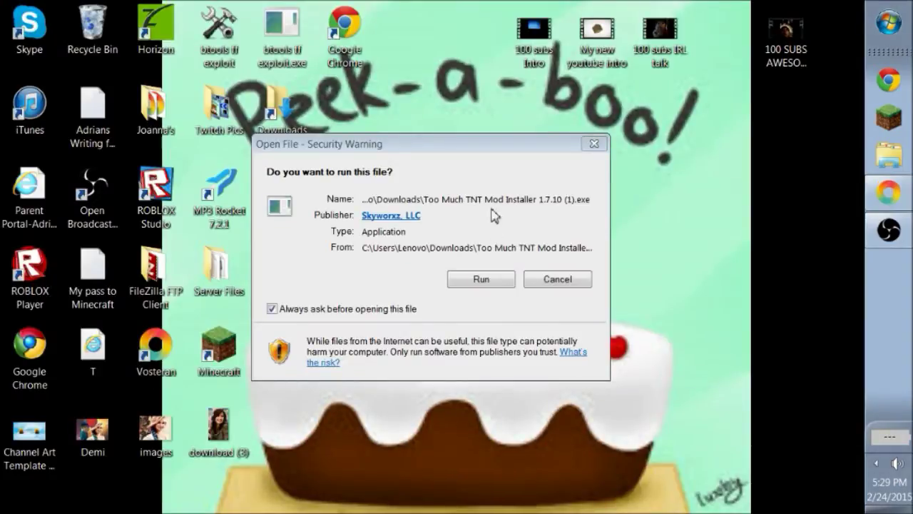
Step: Run the installer and uninstall the existing Too Much TNT mod, confirming the removal
left_click(487, 281)
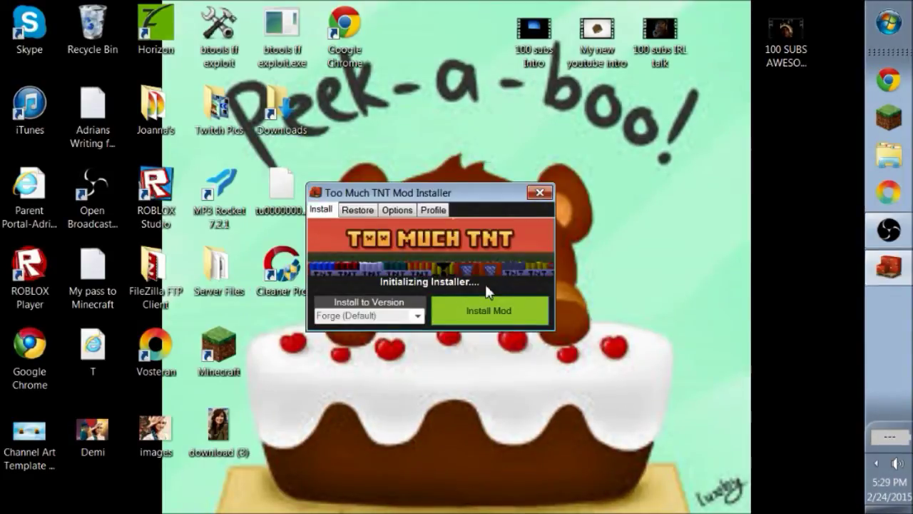
left_click(485, 314)
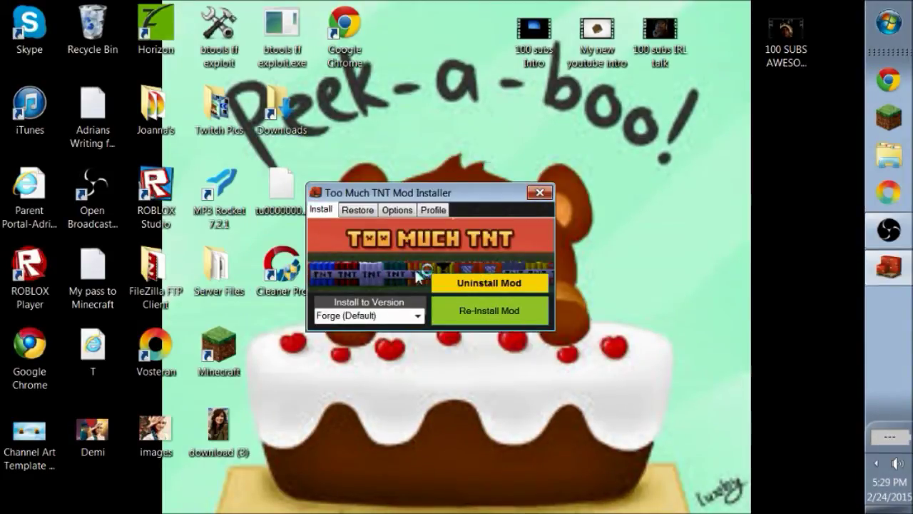
left_click(456, 290)
left_click(461, 322)
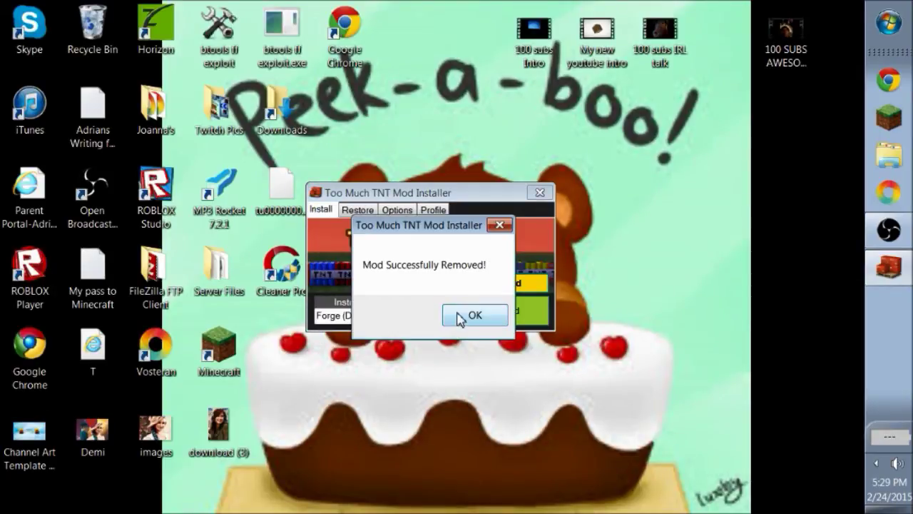
left_click(460, 316)
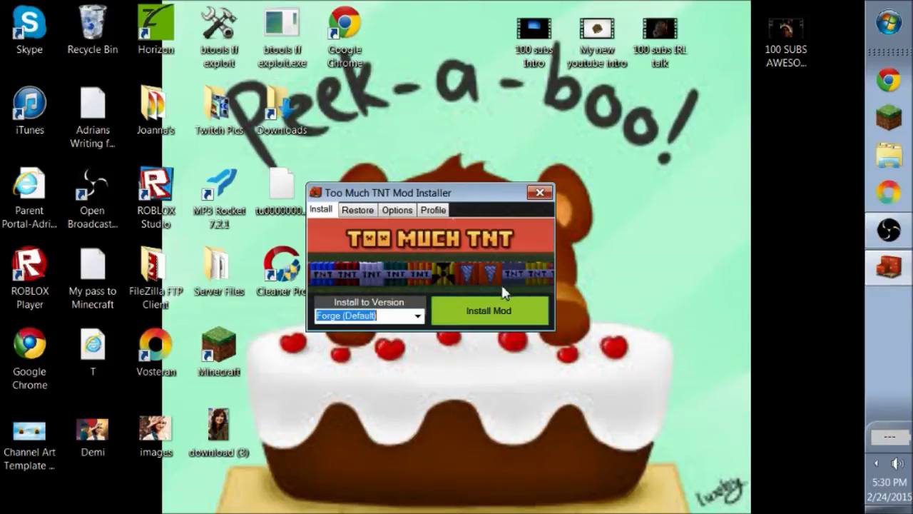
Step: Install Too Much TNT to Forge (Default) without a backup, then move the installer window aside
left_click(492, 308)
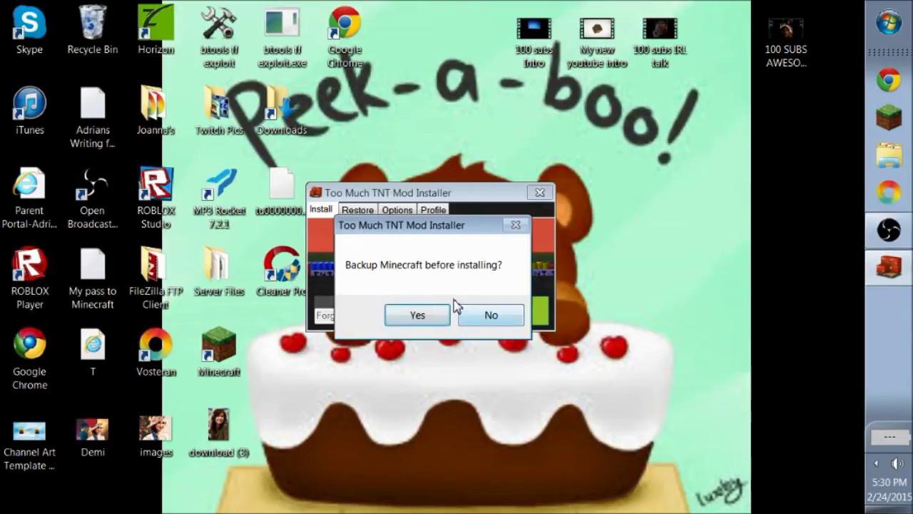
left_click(491, 316)
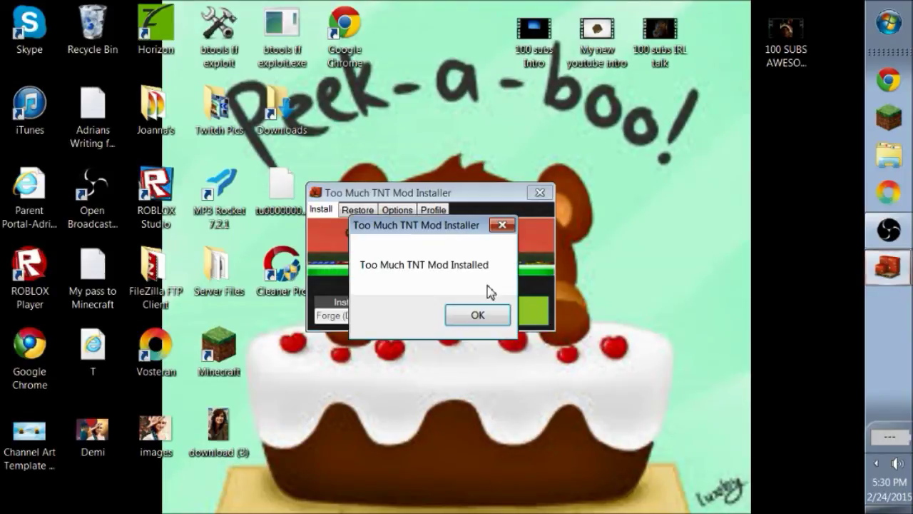
left_click(475, 316)
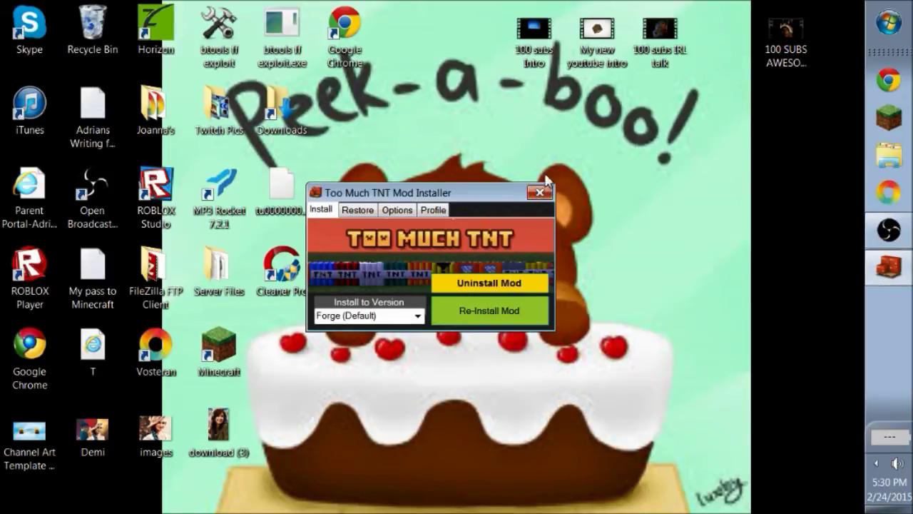
left_click_drag(518, 198, 804, 513)
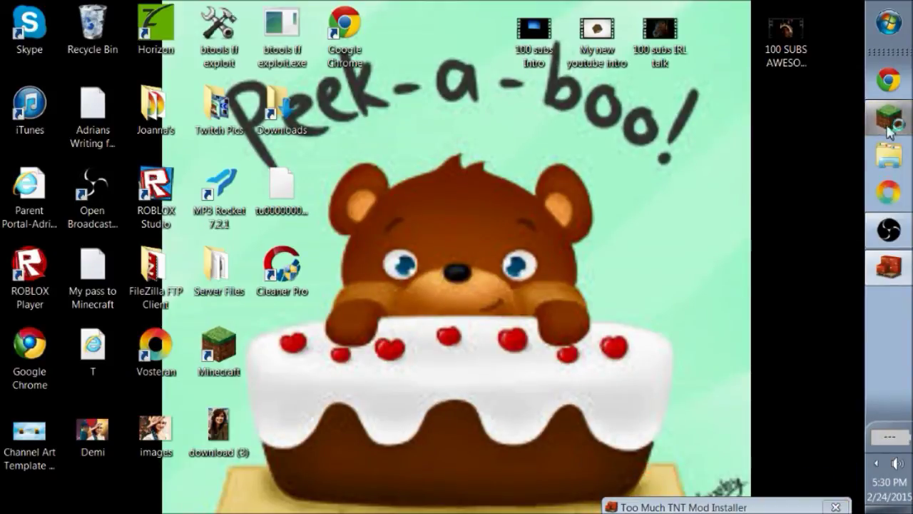
Step: Start Minecraft Launcher 1.6.11 from the taskbar Minecraft icon
left_click(889, 129)
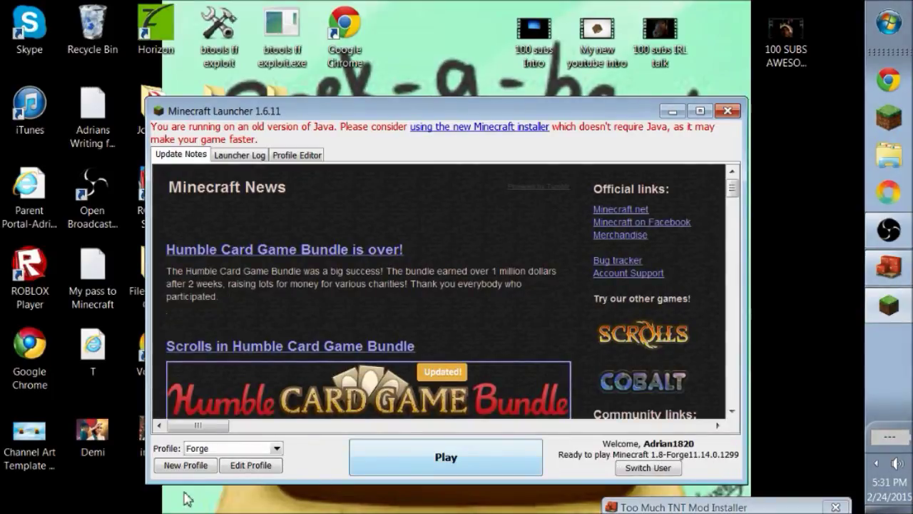
Step: Set the Forge profile to release 1.7.10-Forge10.13.2.1236, save it, and launch the game
left_click(235, 468)
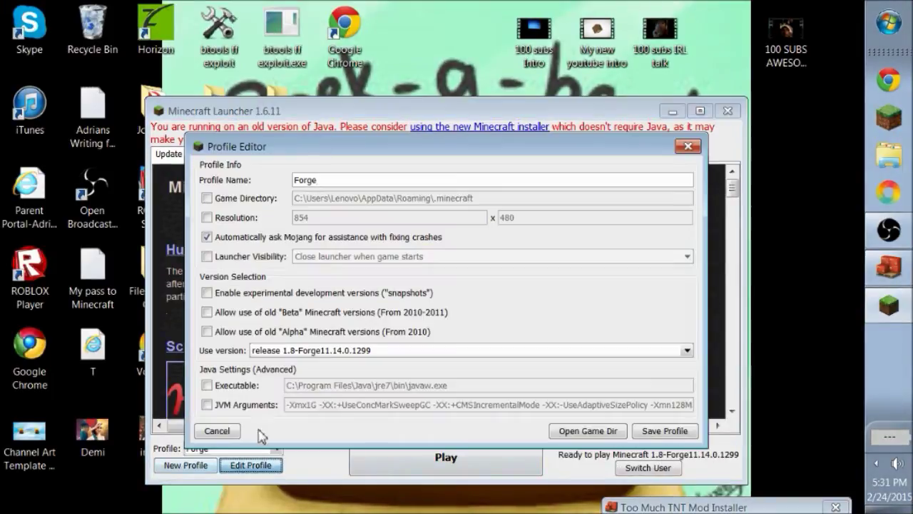
left_click(308, 354)
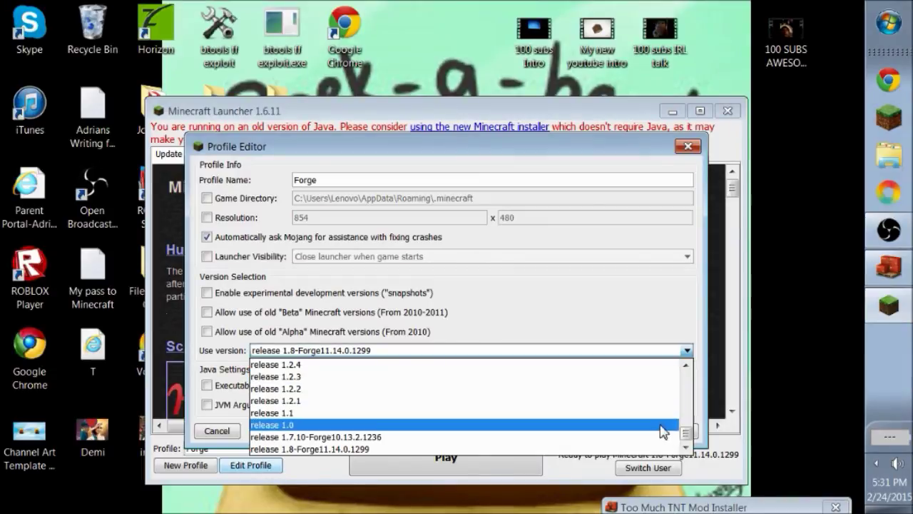
left_click_drag(685, 435, 687, 405)
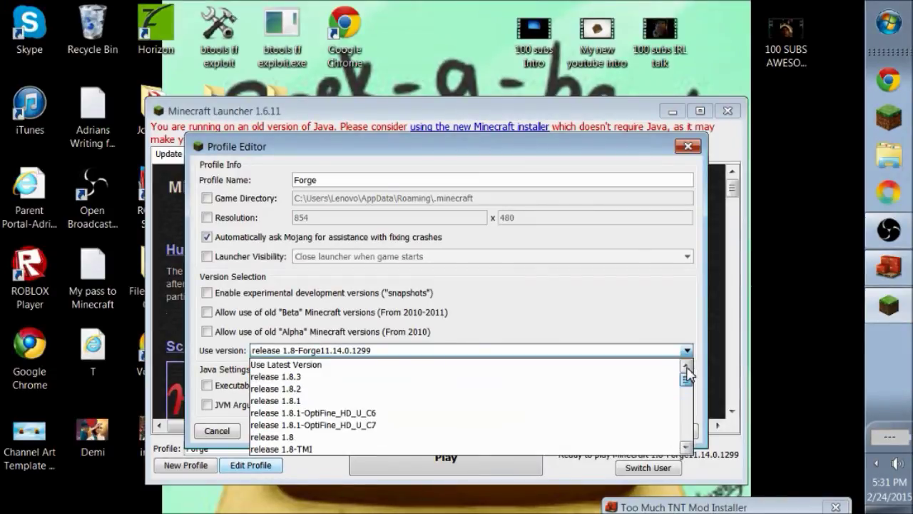
left_click_drag(687, 375, 690, 446)
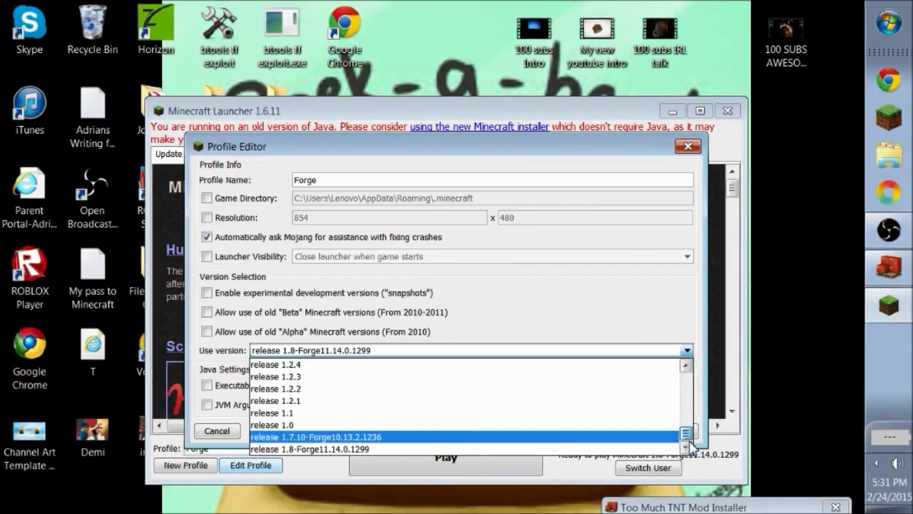
left_click(506, 437)
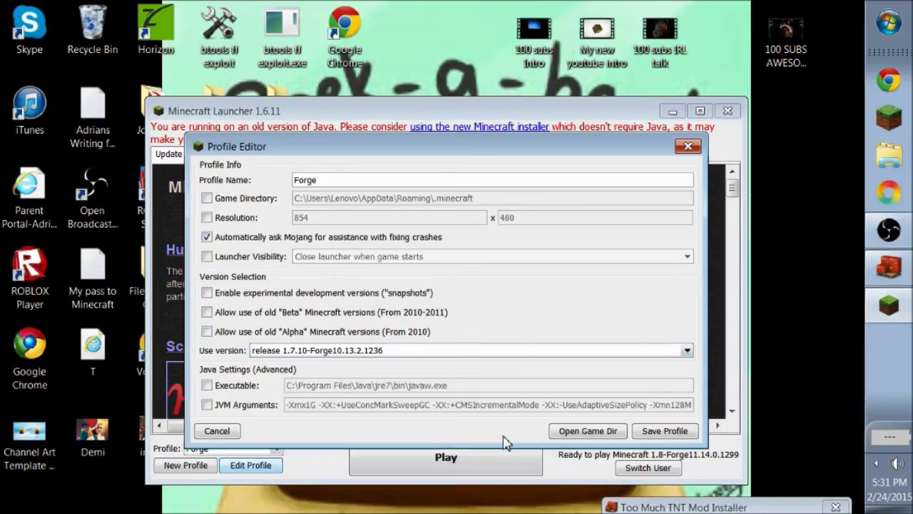
left_click(664, 431)
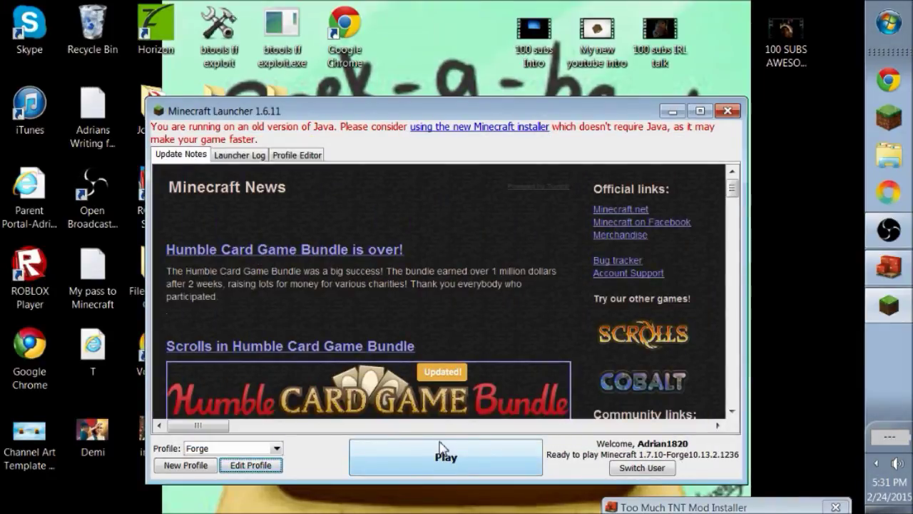
left_click(441, 448)
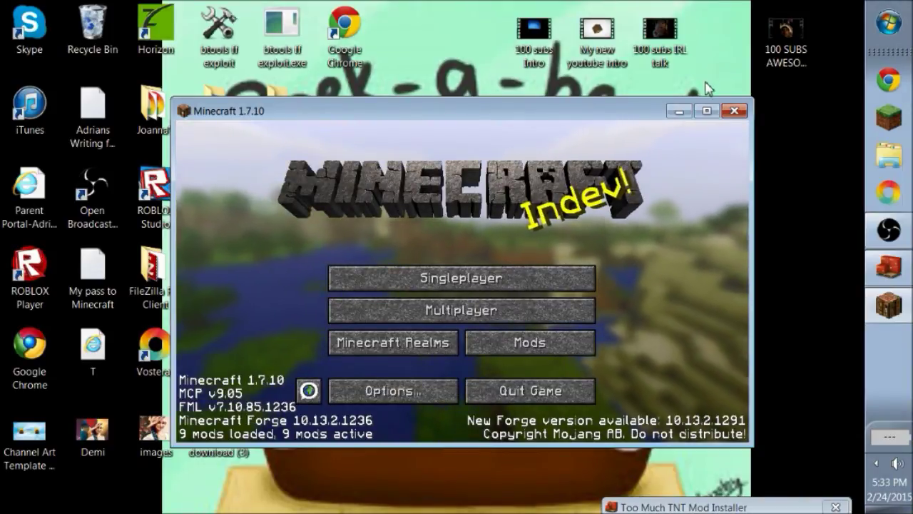
Step: Maximize the Minecraft 1.7.10 Forge window once the title menu shows 9 mods active
left_click(709, 111)
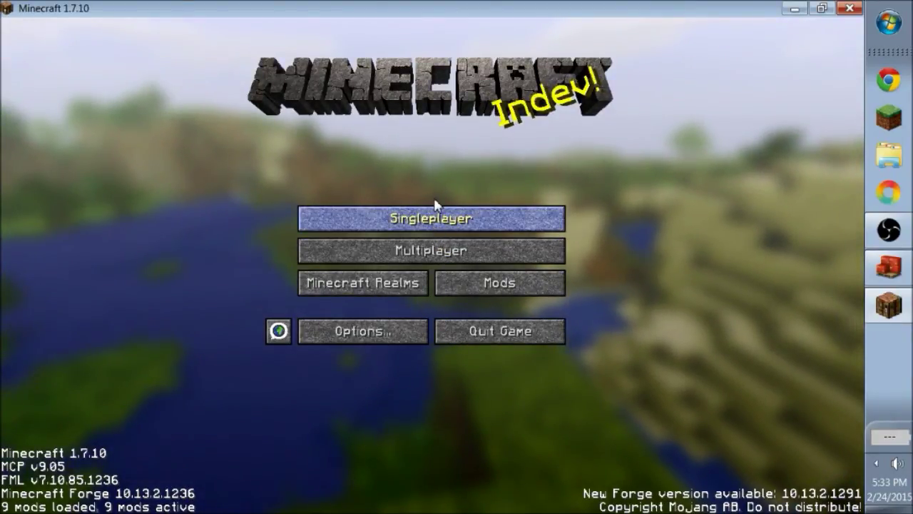
Step: Begin a new singleplayer world with Creative game mode and view its extra world options
left_click(436, 214)
left_click(552, 405)
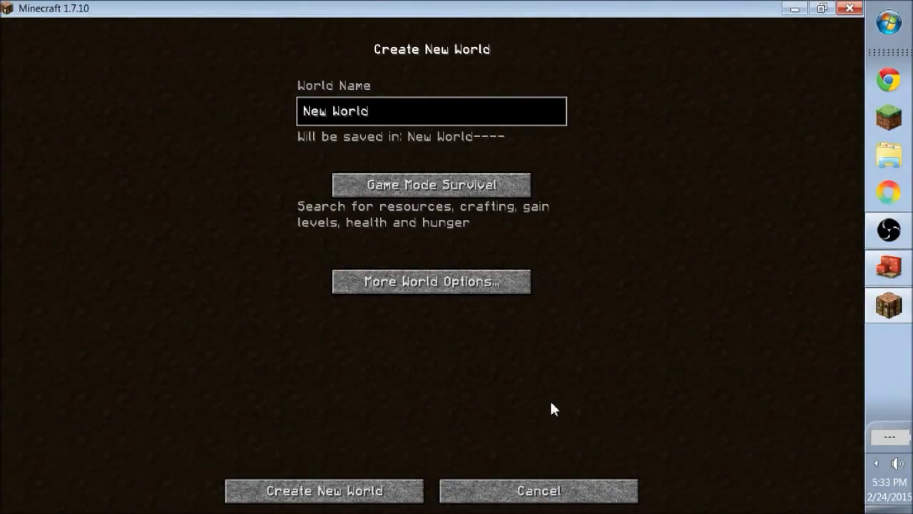
left_click(435, 195)
left_click(436, 190)
left_click(475, 283)
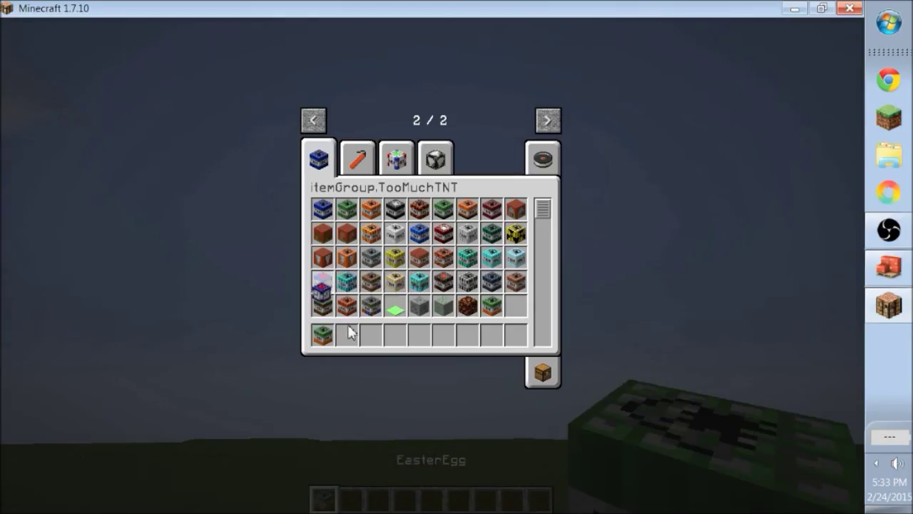
Step: Put the blue TNT, AnimalTNT and yellow TNT into hotbar slots 2, 3 and 4
left_click(348, 333)
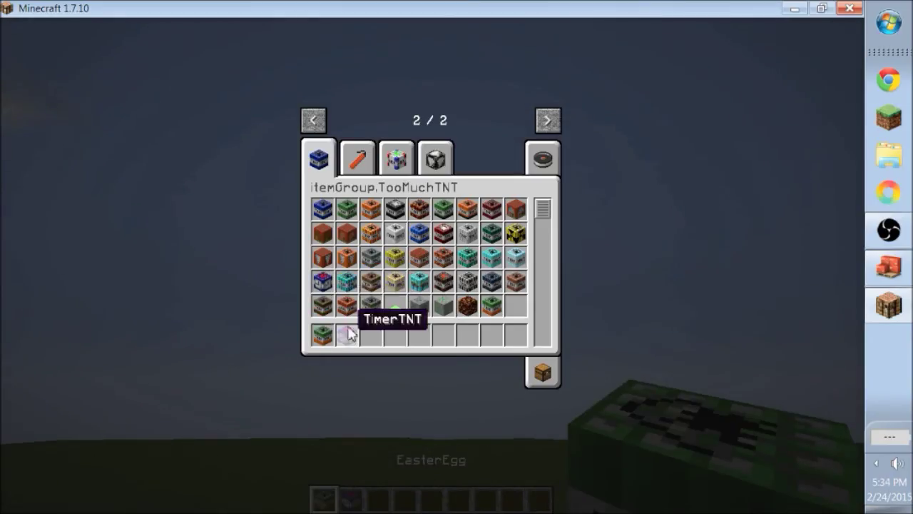
left_click(363, 284)
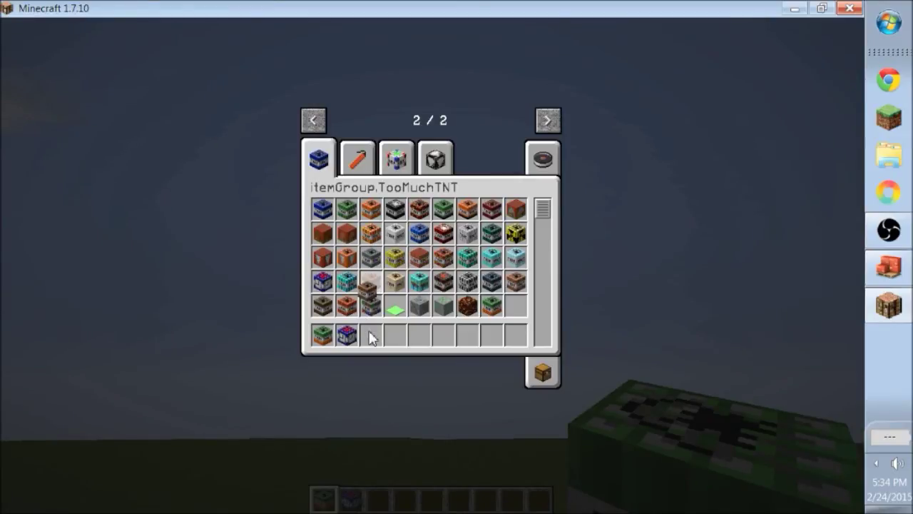
left_click(371, 335)
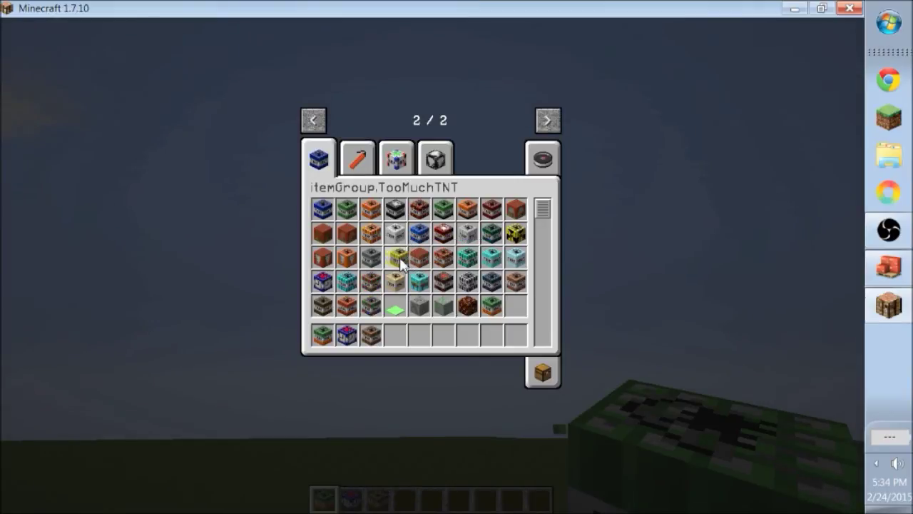
left_click(395, 257)
left_click(390, 334)
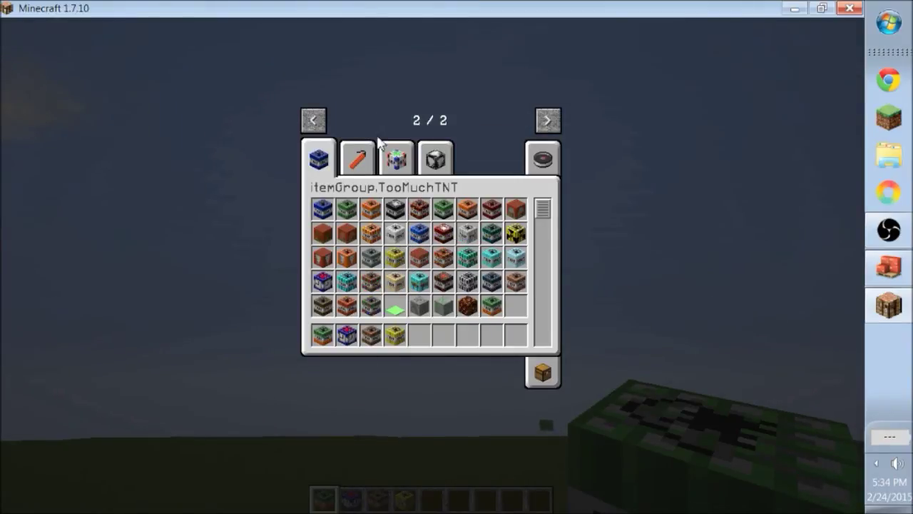
Step: Back in the world, select MultiplyTNT and place it on the grass
key("e")
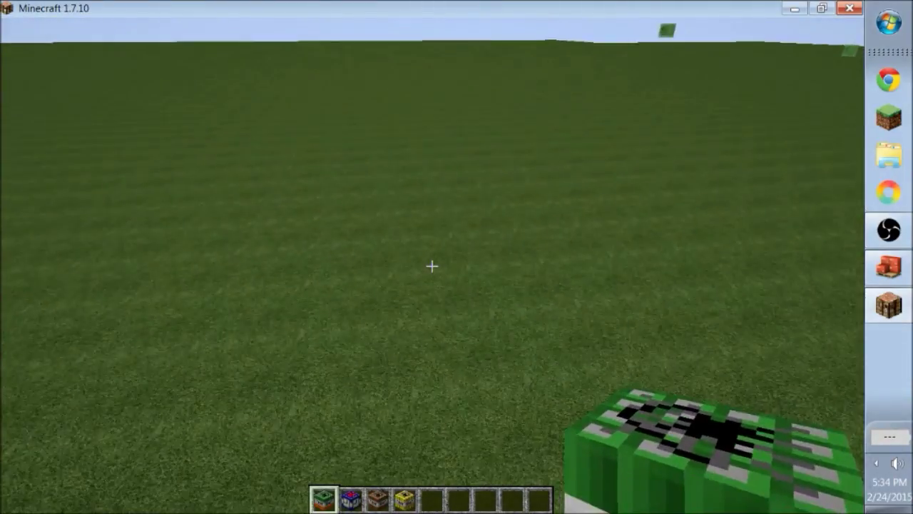
scroll(431, 265, "down", 2)
scroll(431, 266, "down", 1)
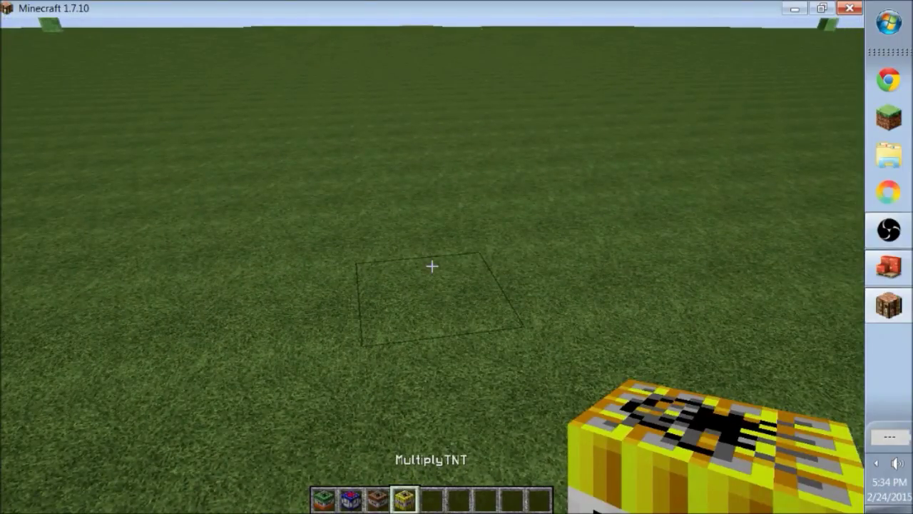
right_click(431, 266)
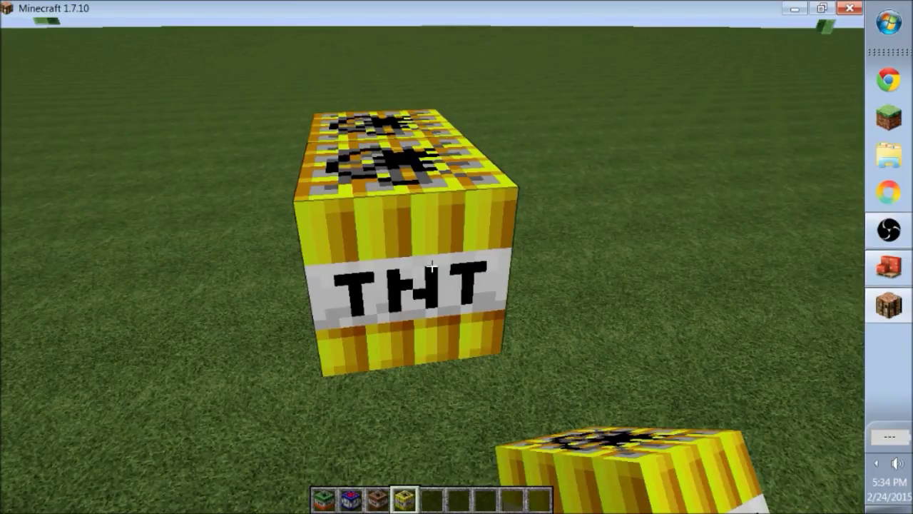
key("e")
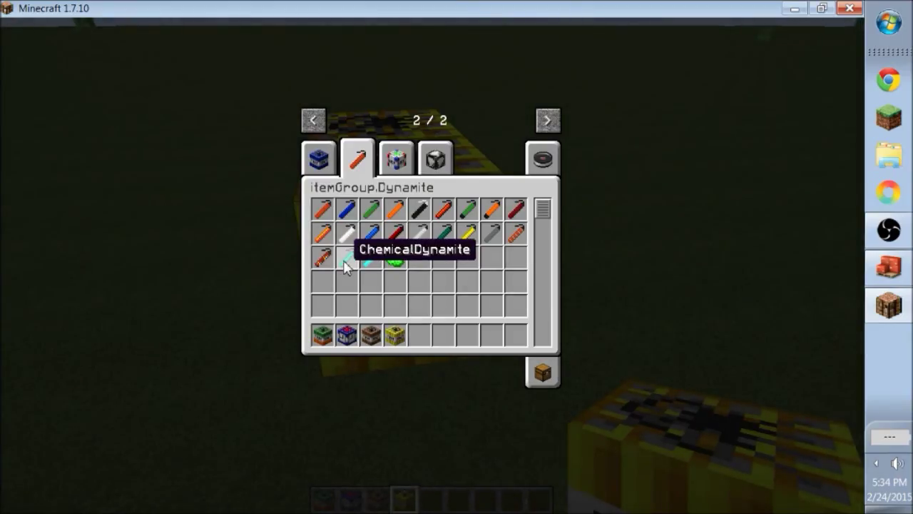
Step: Put ChemicalDynamite into the fifth hotbar slot and return to the world
left_click(345, 261)
left_click(419, 333)
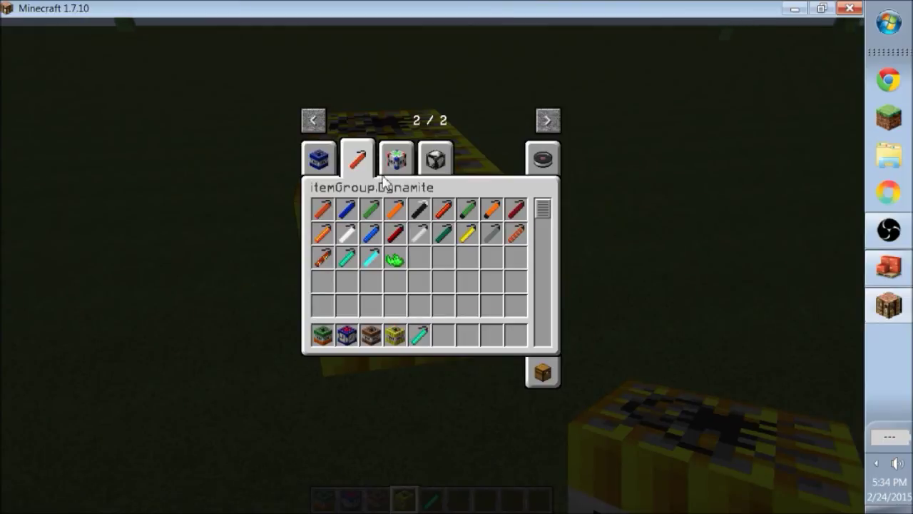
key("e")
Step: Throw the ChemicalDynamite at the MultiplyTNT block, then pause the game
scroll(432, 266, "down", 1)
right_click(432, 266)
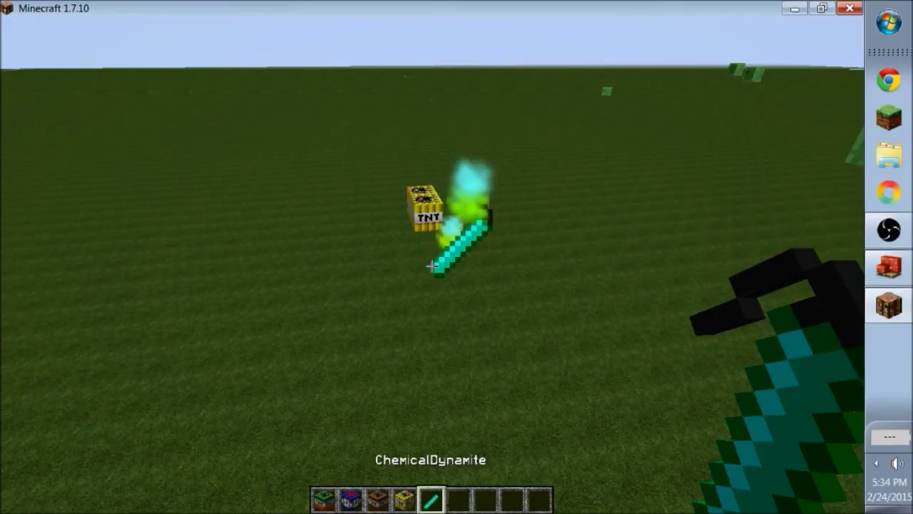
key("Escape")
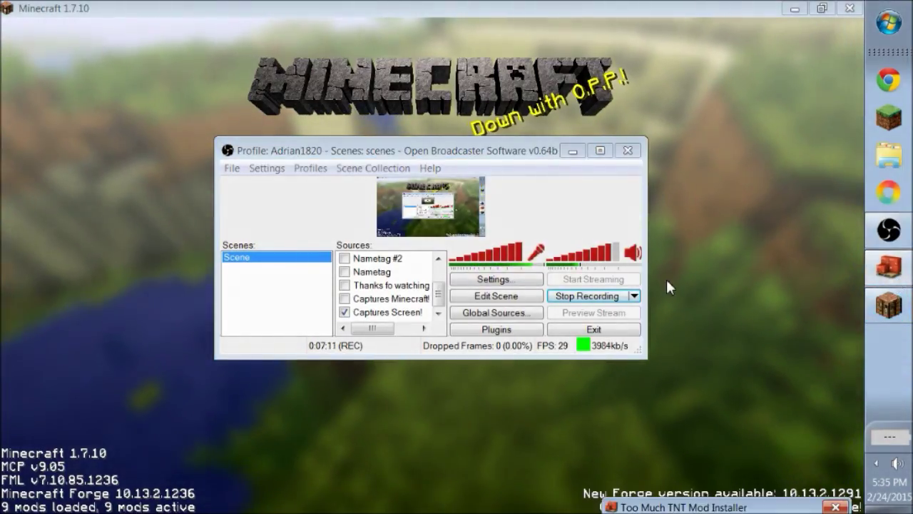
left_click(572, 151)
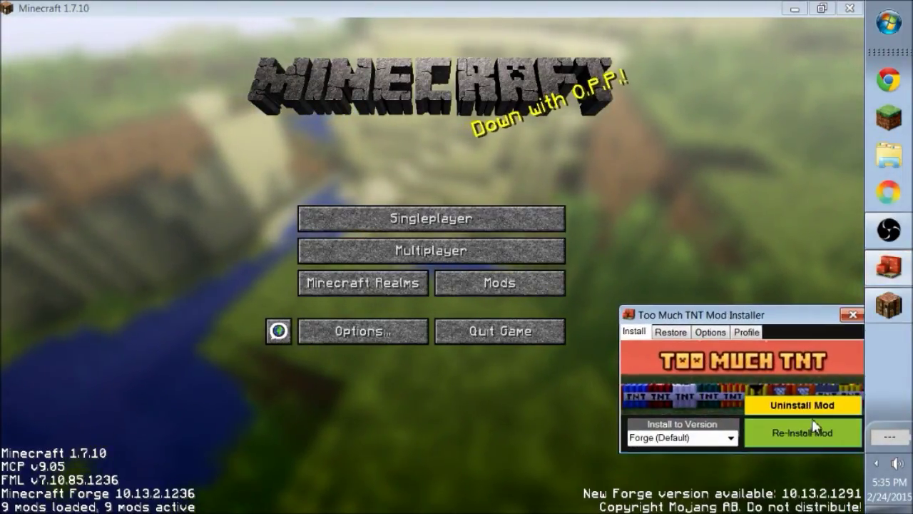
left_click_drag(807, 318, 729, 511)
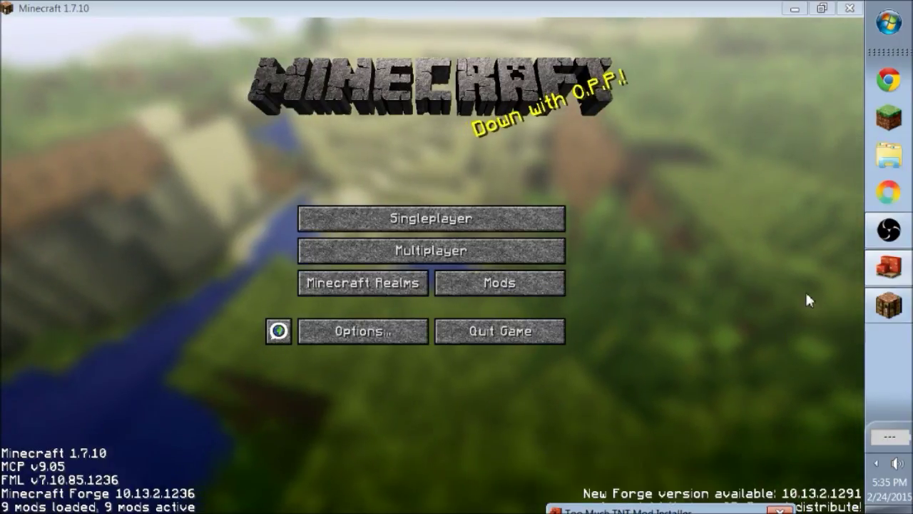
left_click(888, 230)
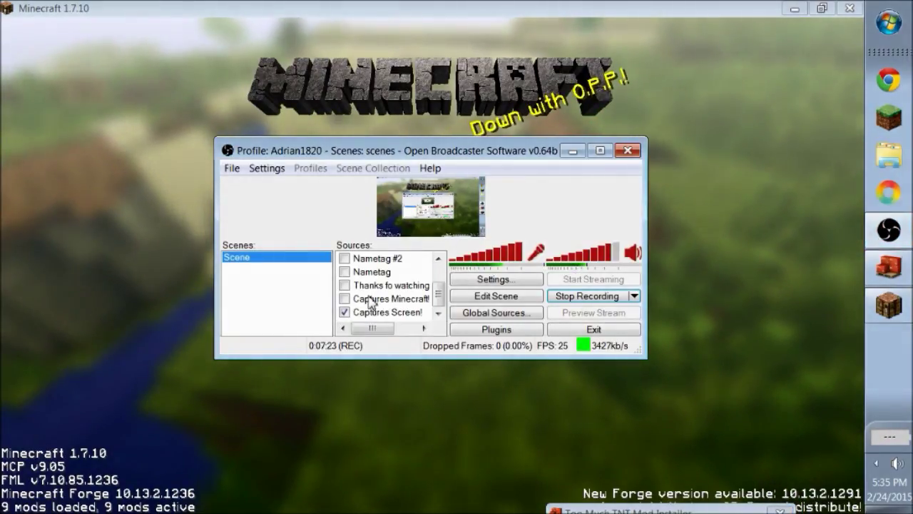